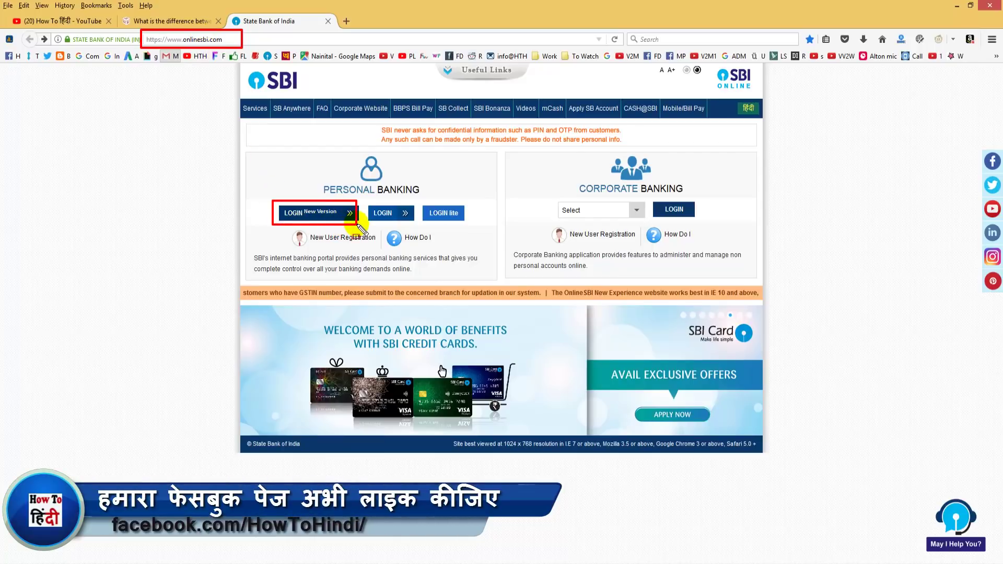
Open the new-version Personal Banking login and continue past the security notice to the login page
click(328, 218)
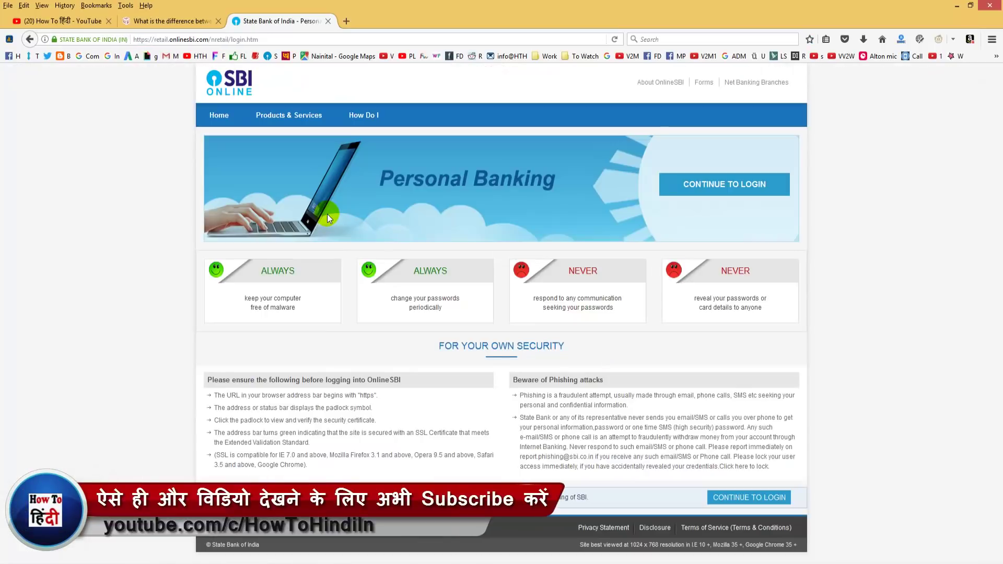
click(772, 184)
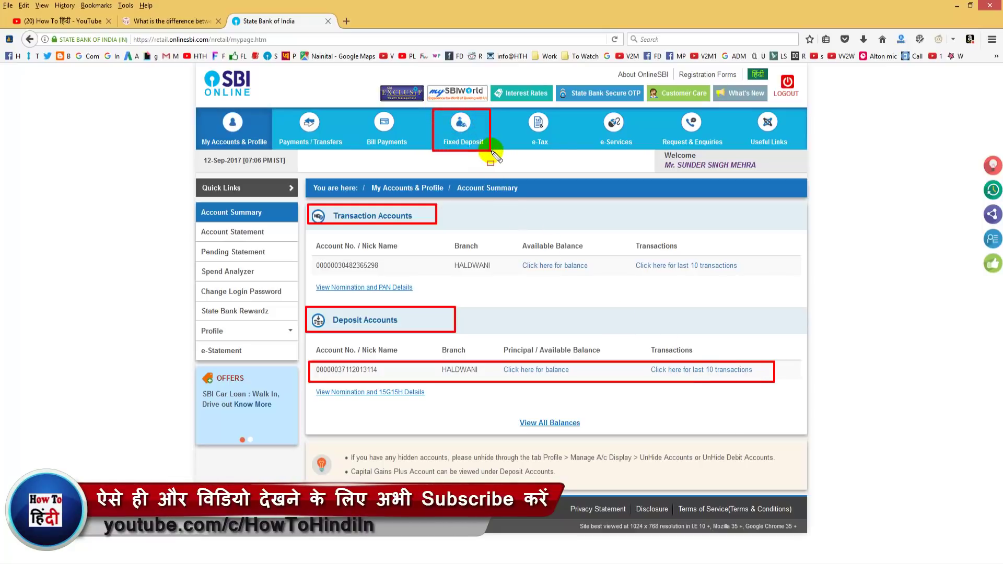
Open the e-RD (RD) / e-SBI Flexi Deposit page under Fixed Deposit and proceed with e-RD (Recurring Deposit)
click(476, 143)
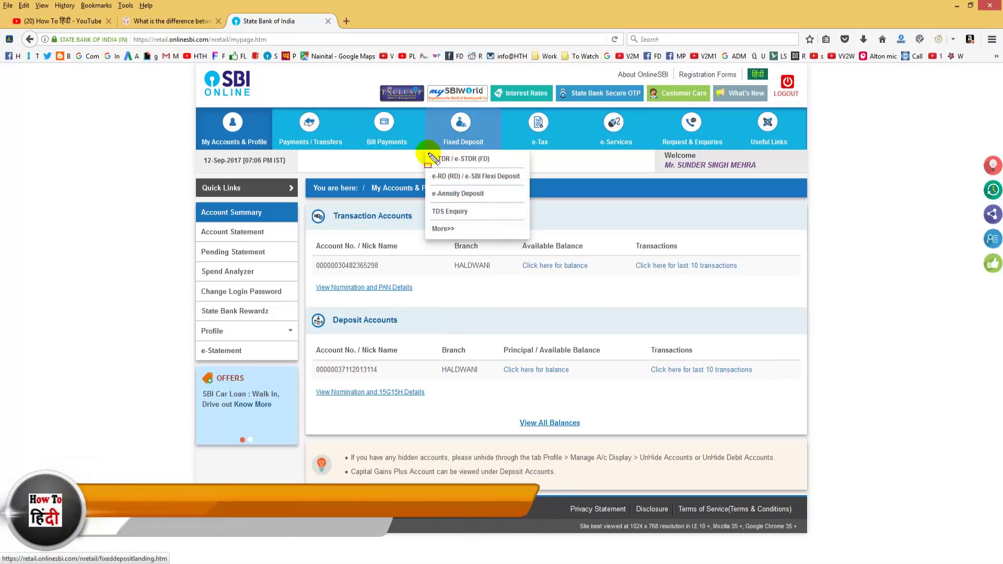
click(452, 176)
click(460, 125)
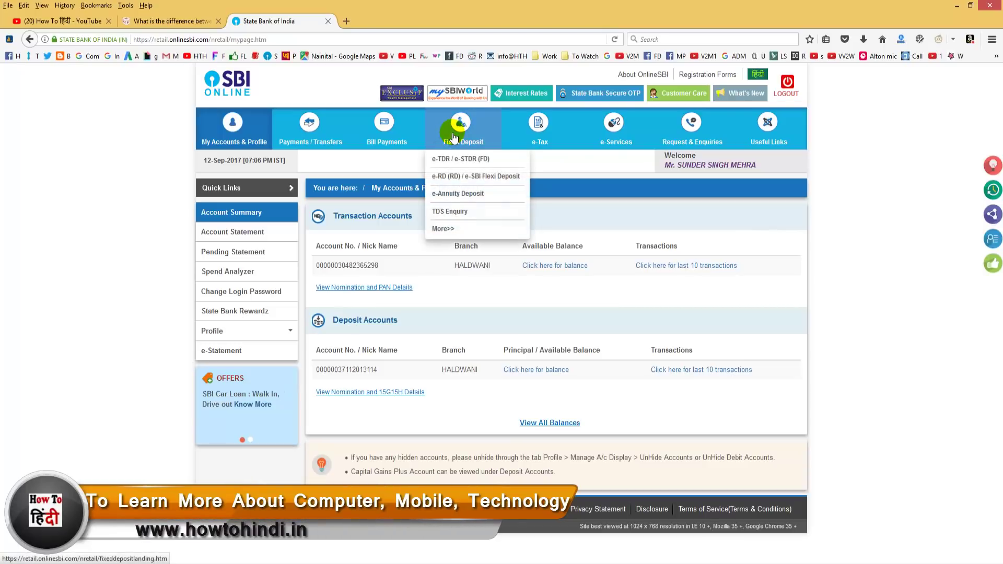
click(449, 177)
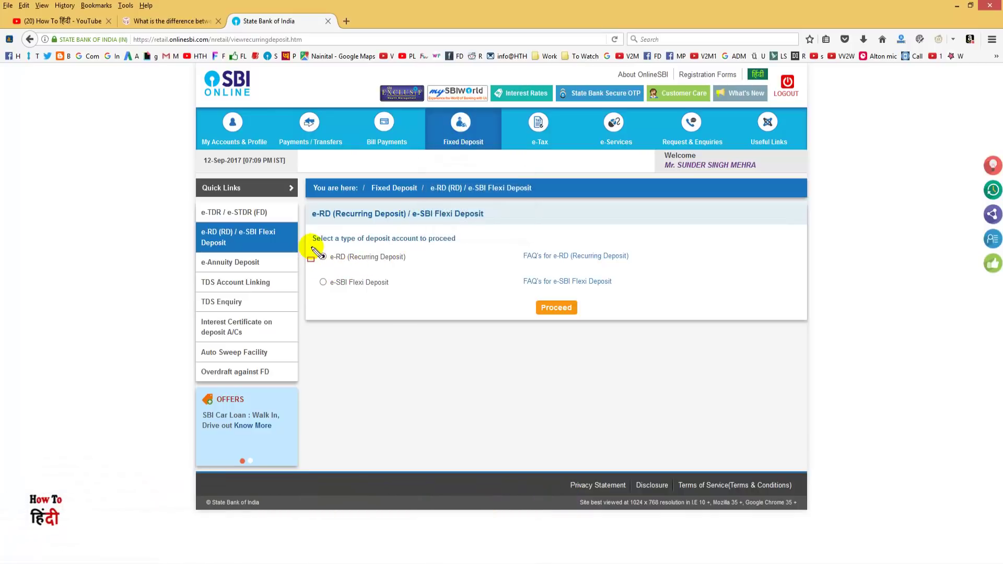
click(320, 255)
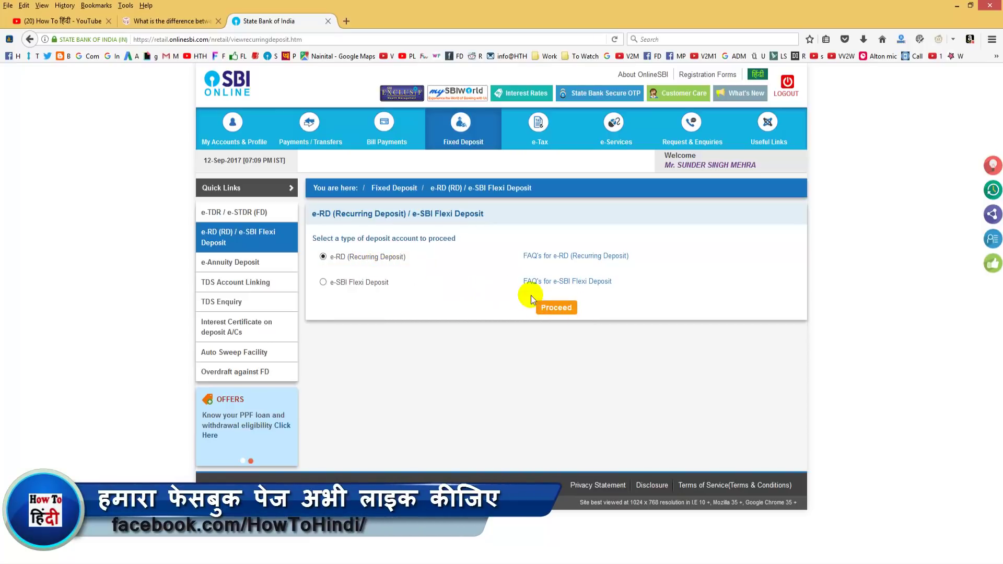
click(552, 305)
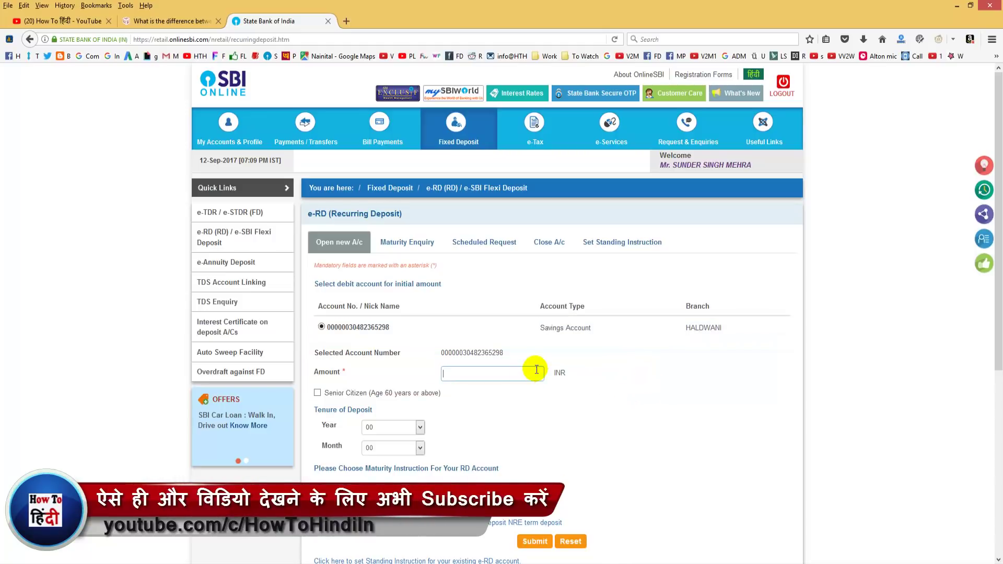
Set the new recurring deposit's amount to 1000 INR and its tenure to 1 year and 0 months
text(1000)
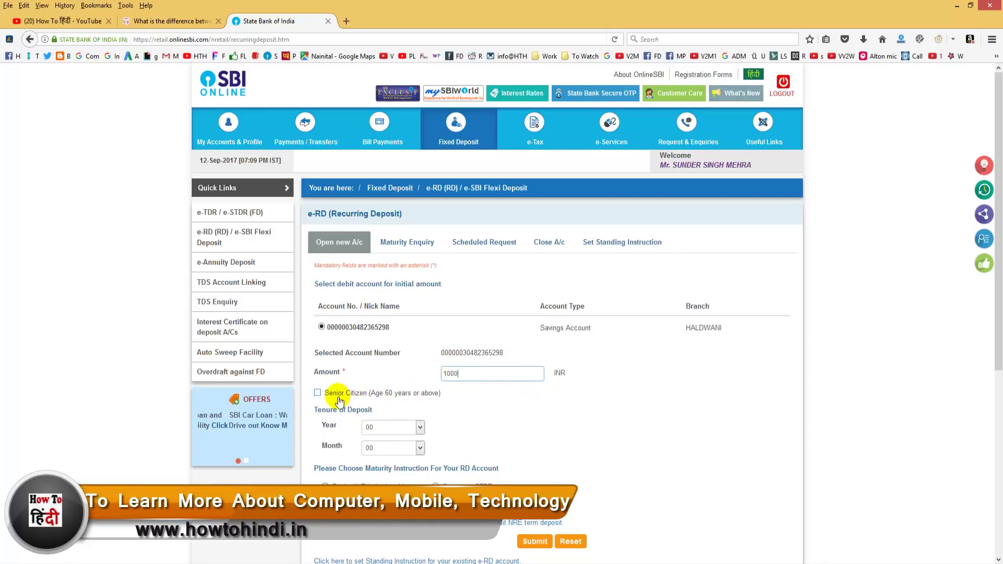
mouse_move(310, 386)
mouse_down()
mouse_move(349, 398)
mouse_move(448, 400)
mouse_up()
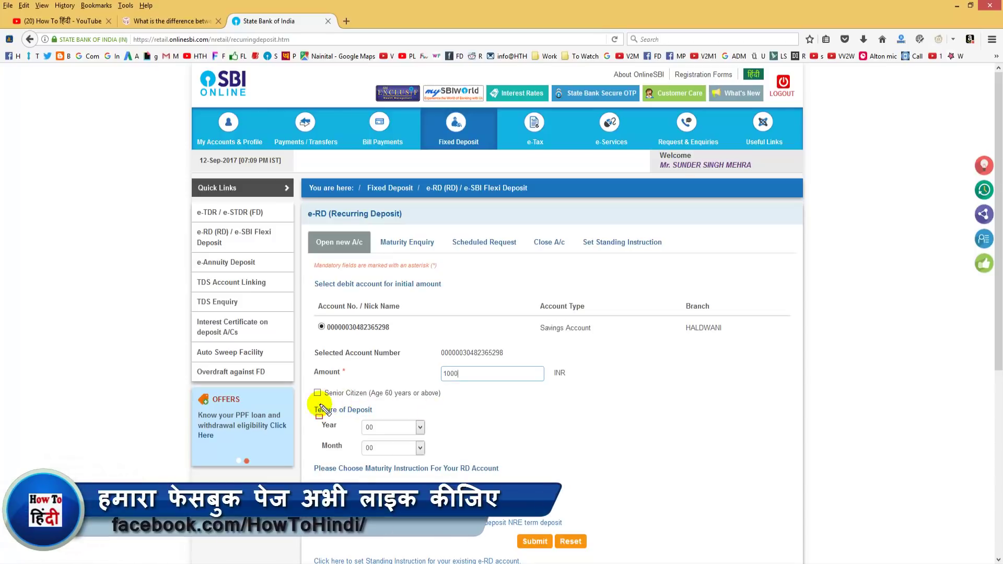
drag(312, 406, 410, 415)
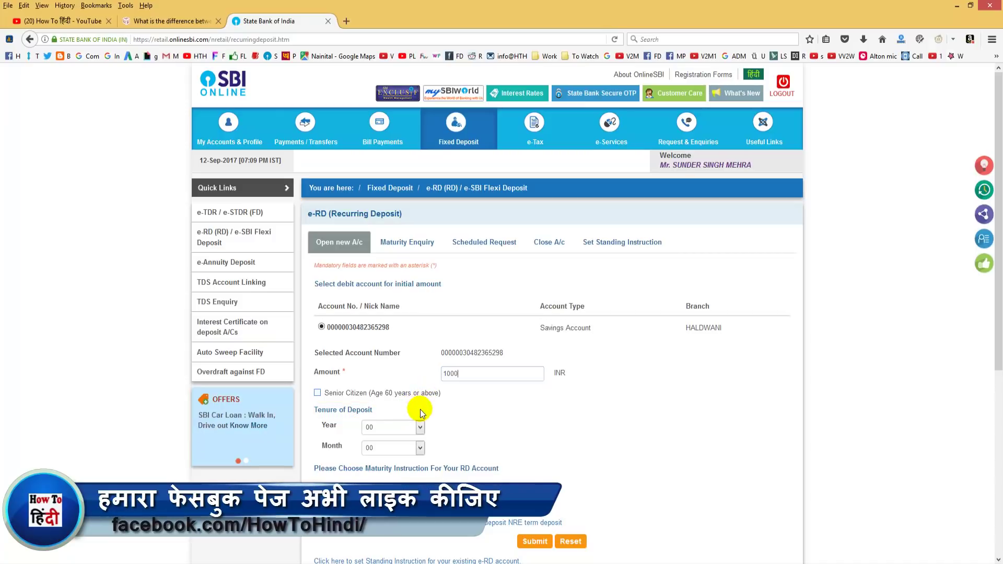
click(419, 427)
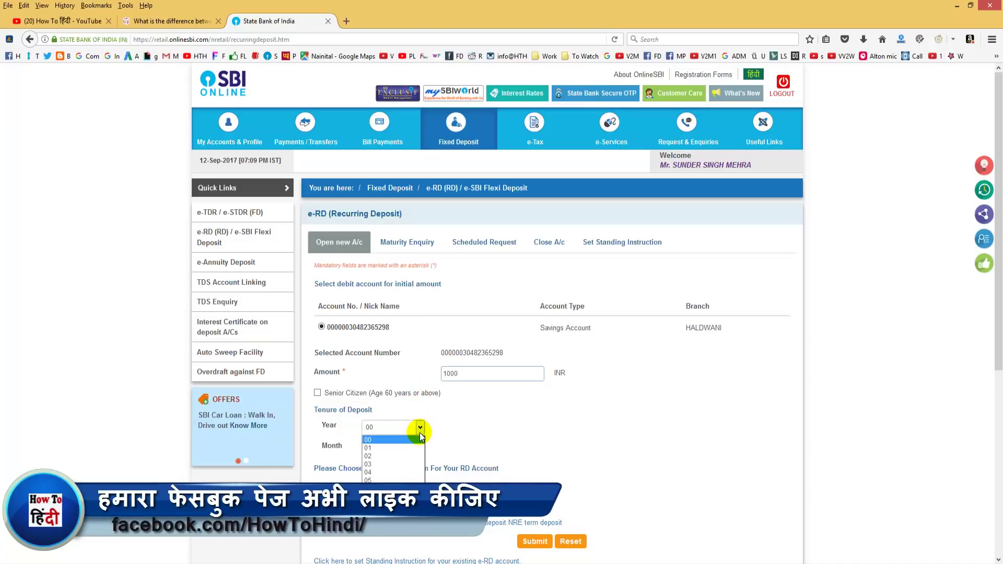
click(386, 448)
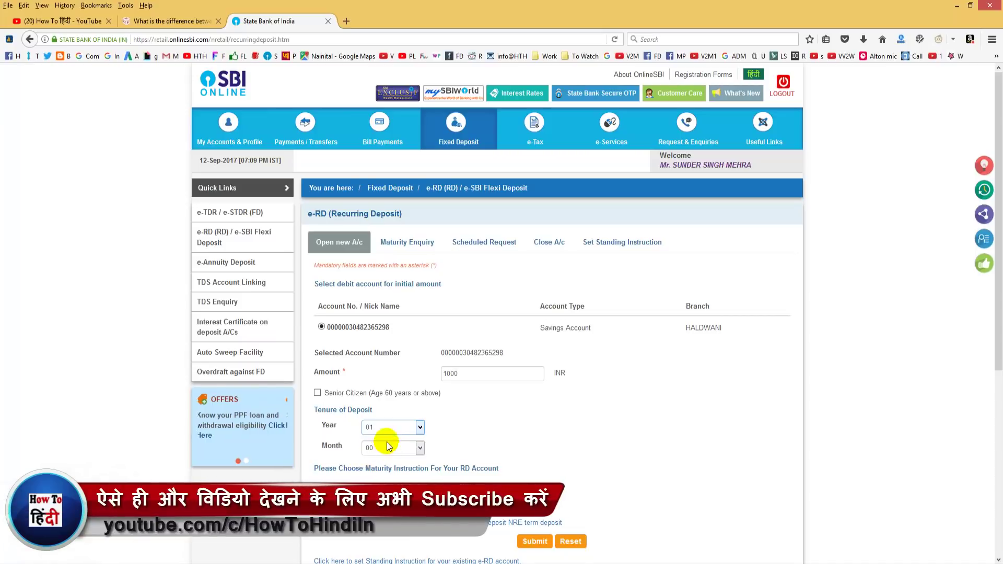
click(420, 448)
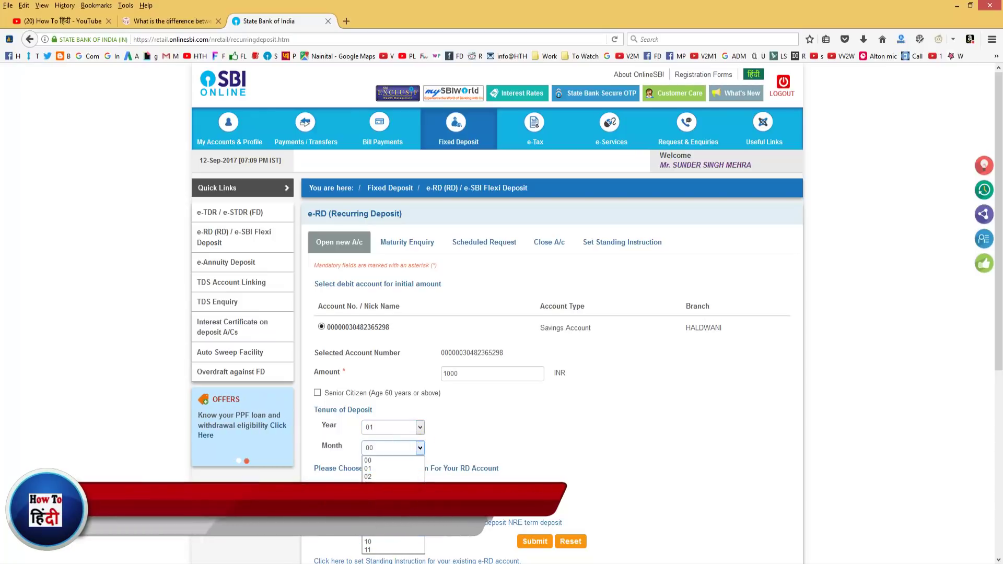
click(455, 440)
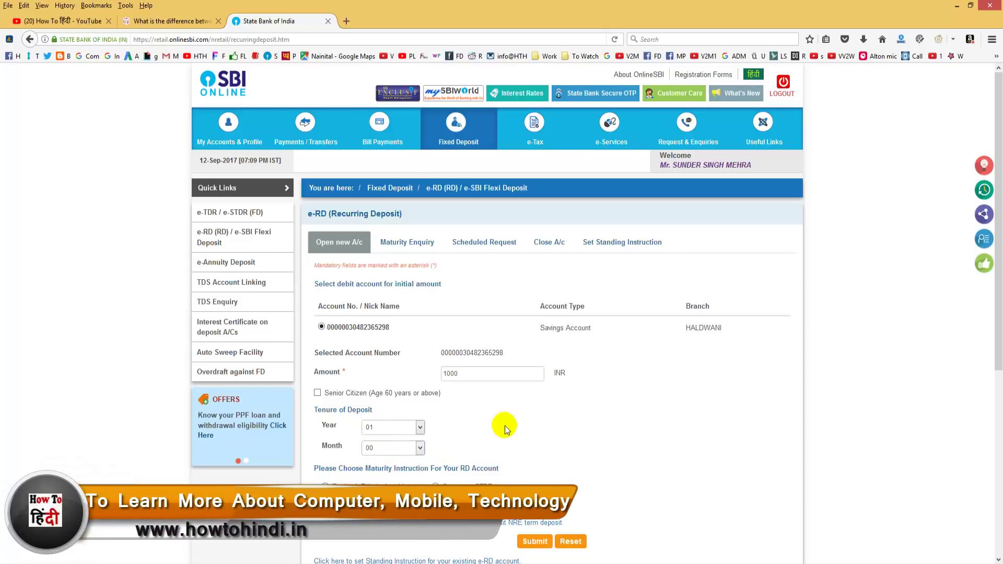
Choose Payback Principal and Interest as the maturity instruction for the RD account
scroll(544, 415, down, 2)
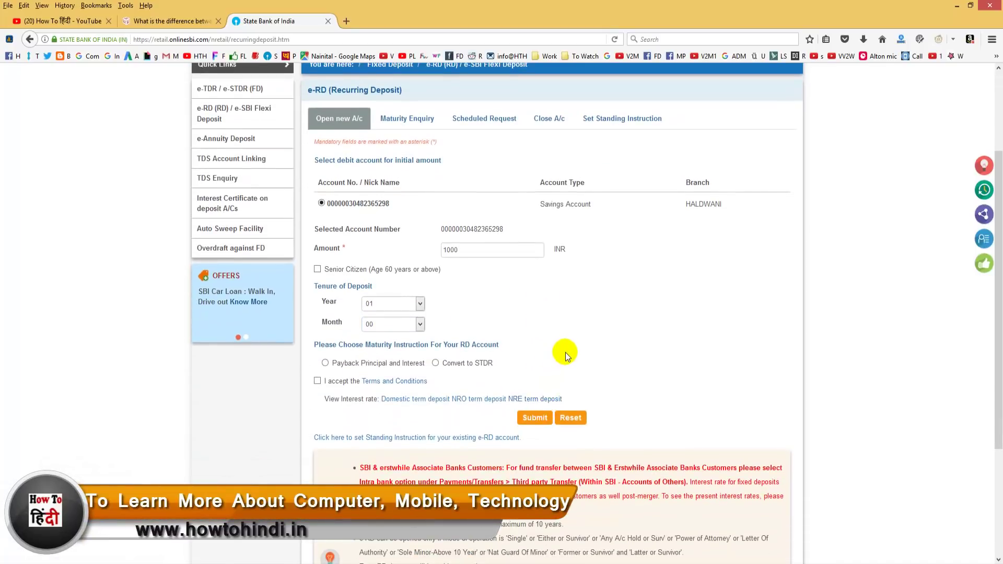
scroll(559, 355, down, 1)
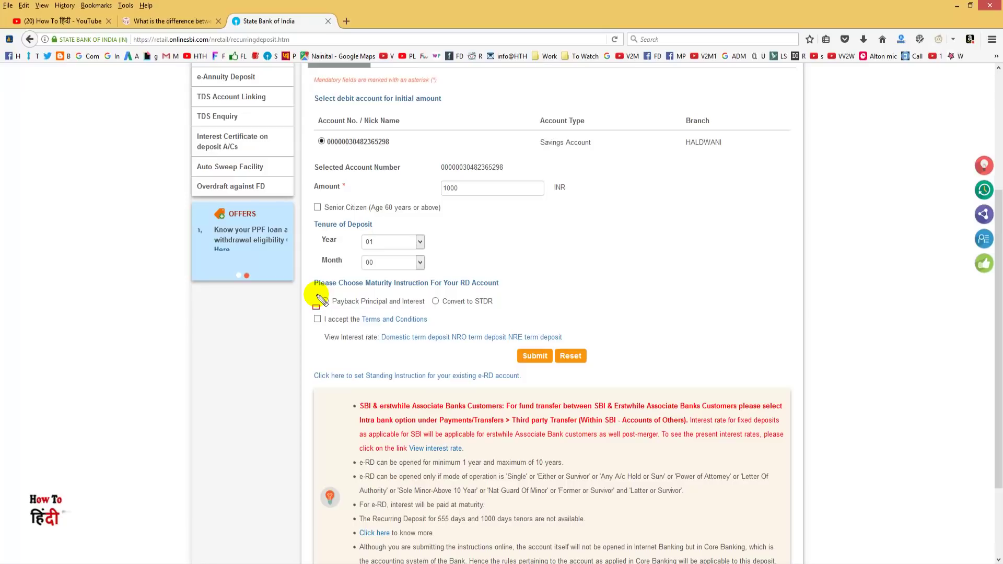
mouse_move(315, 294)
mouse_down()
mouse_move(369, 313)
mouse_move(422, 314)
mouse_up()
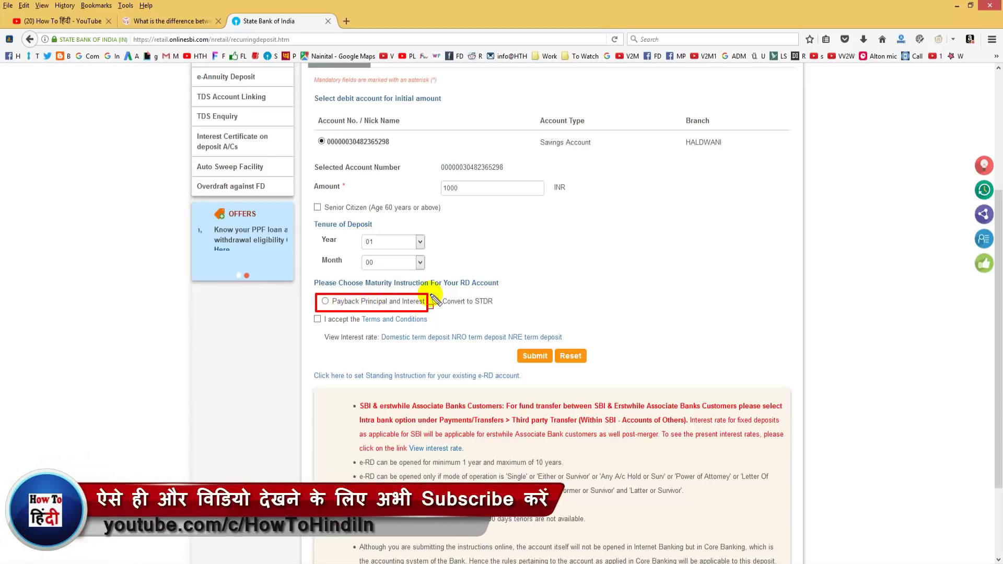
drag(439, 304, 503, 315)
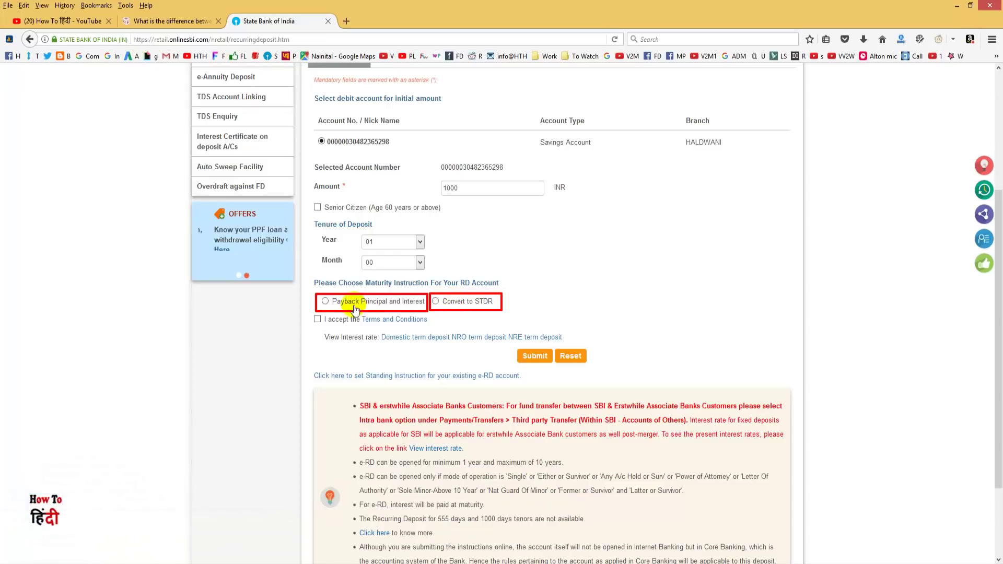
key(Escape)
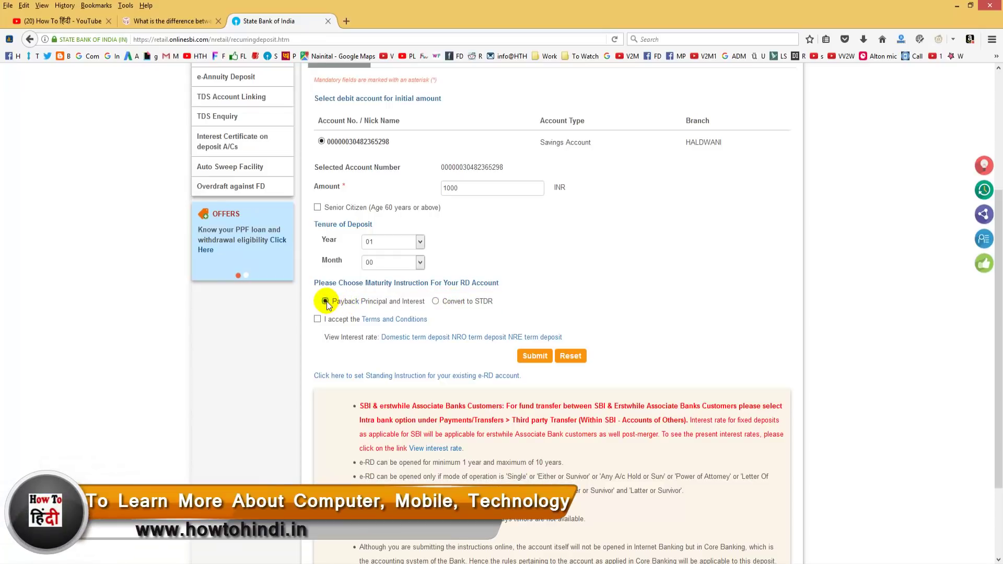
Try the Convert to STDR maturity instruction with the renewal tenure given in Years/Months/Days
click(450, 308)
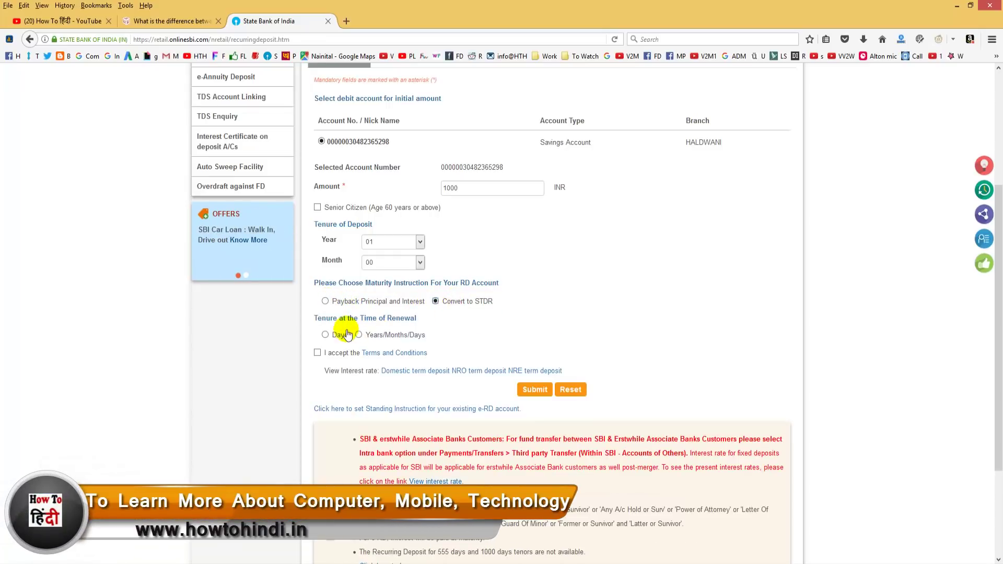
drag(315, 325, 422, 342)
key(Escape)
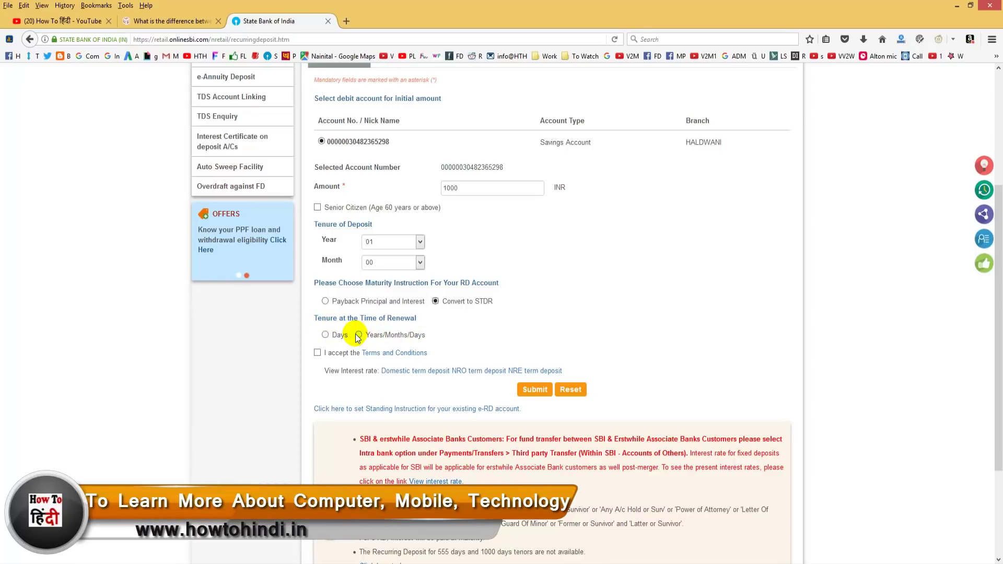
click(358, 335)
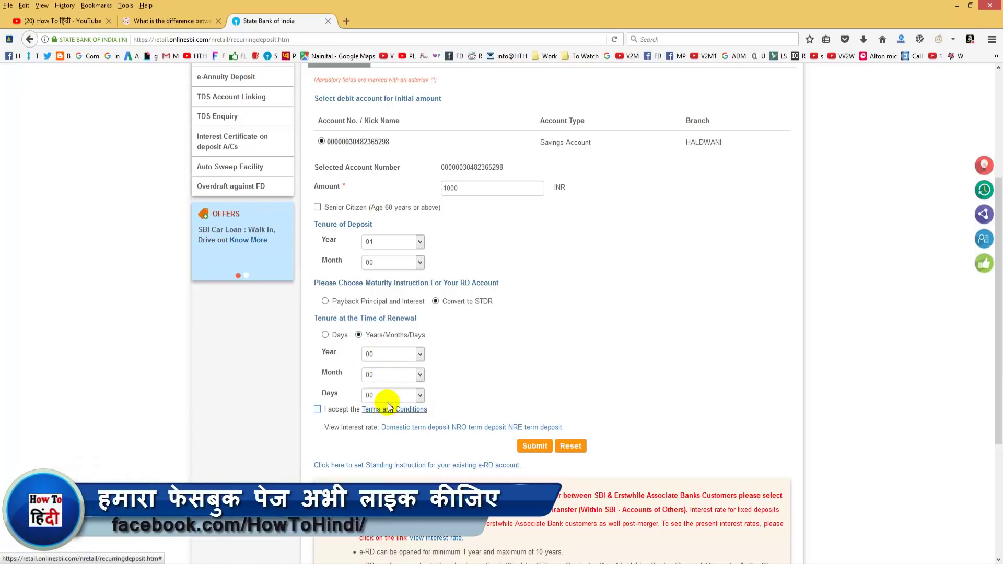
Switch the maturity instruction back to Payback Principal and Interest and accept the Terms and Conditions
click(325, 302)
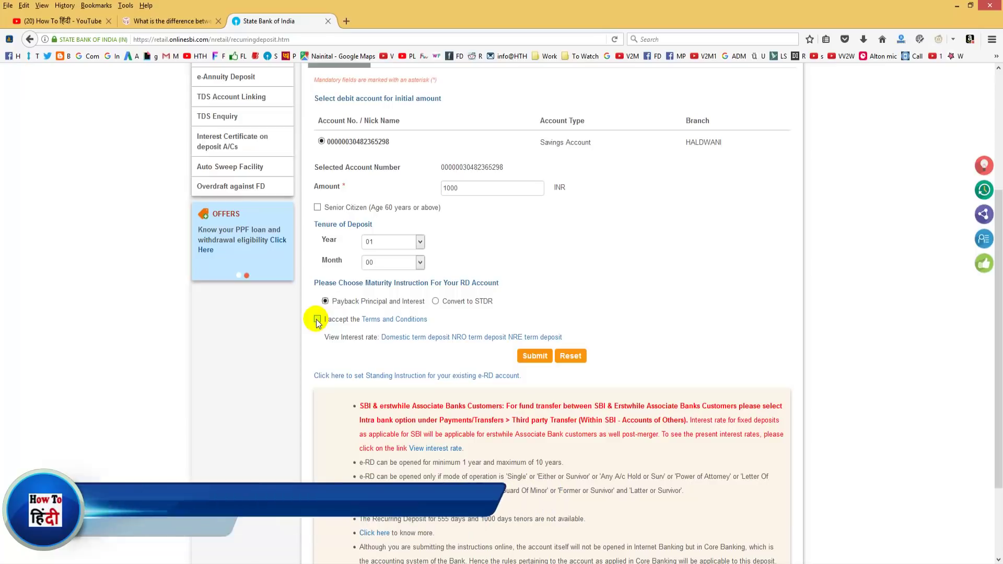
click(317, 319)
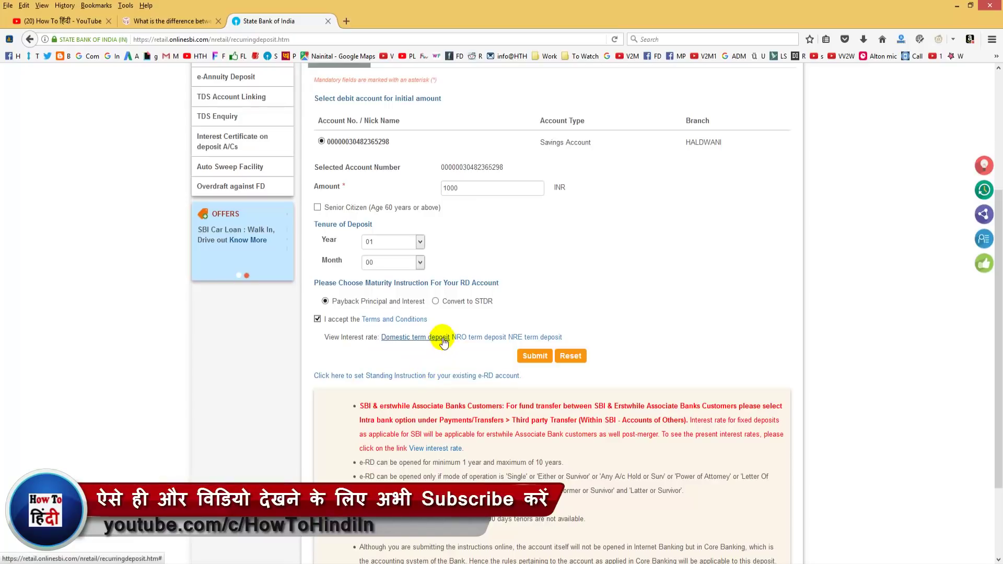
Look up the domestic term deposit interest rates for deposits below Rs. 1 crore, and close the rates window
right_click(406, 341)
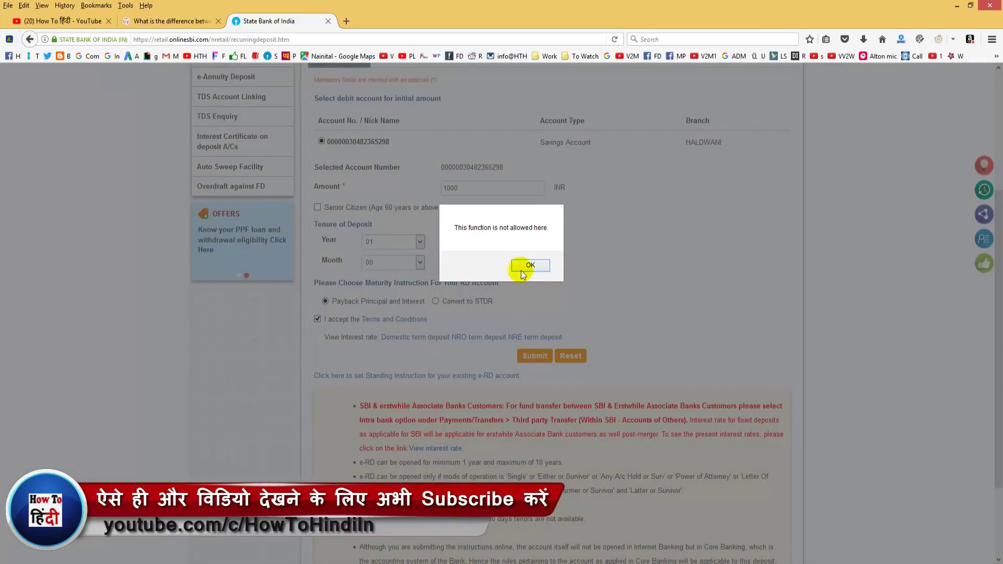
click(525, 266)
click(402, 338)
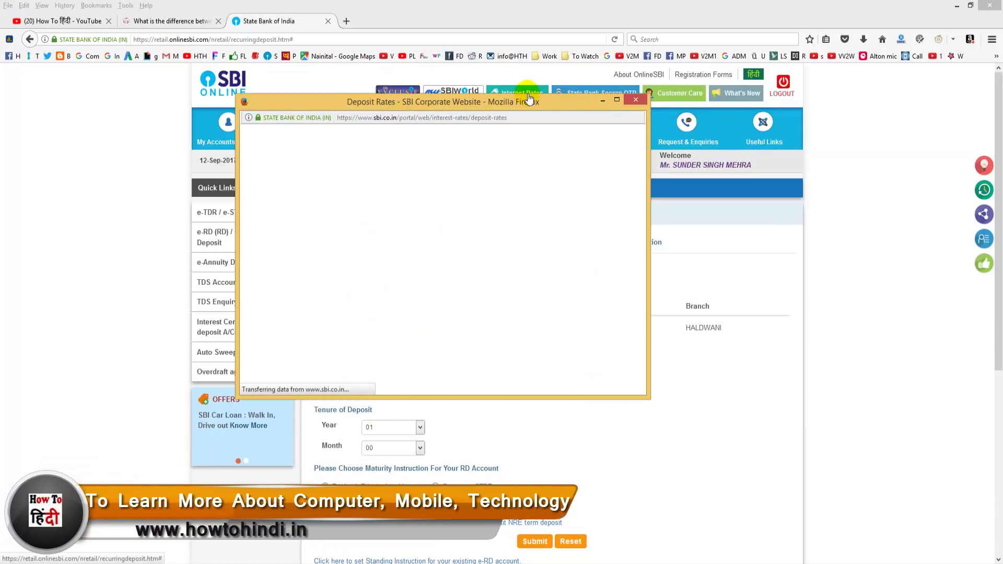
double_click(575, 104)
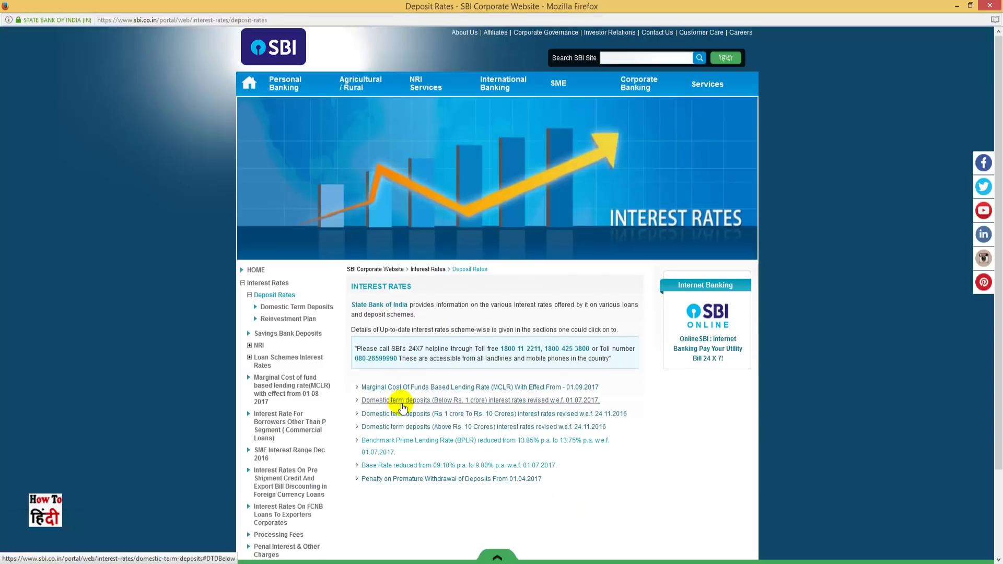
click(462, 400)
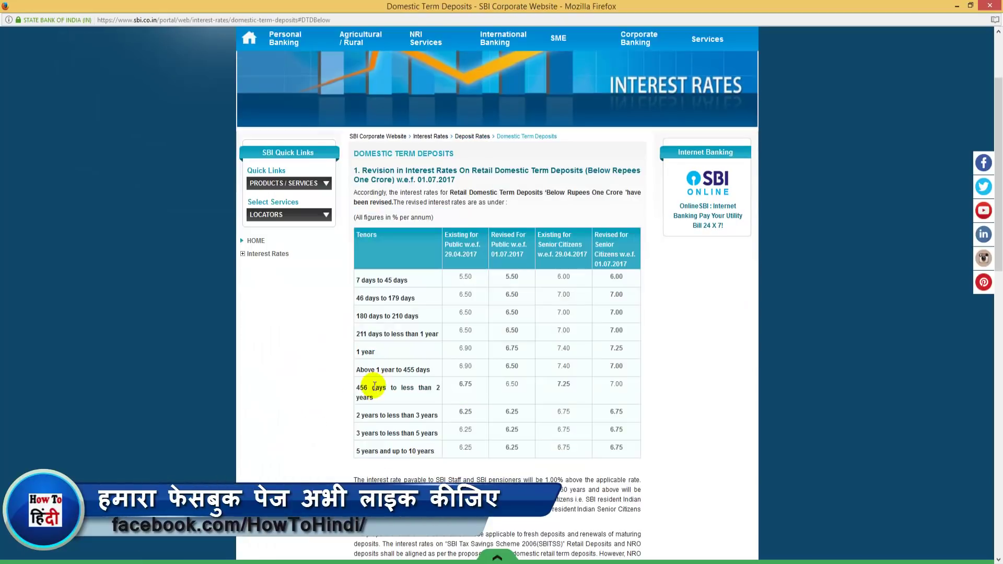
mouse_move(353, 225)
mouse_down()
mouse_move(402, 312)
mouse_move(664, 474)
mouse_up()
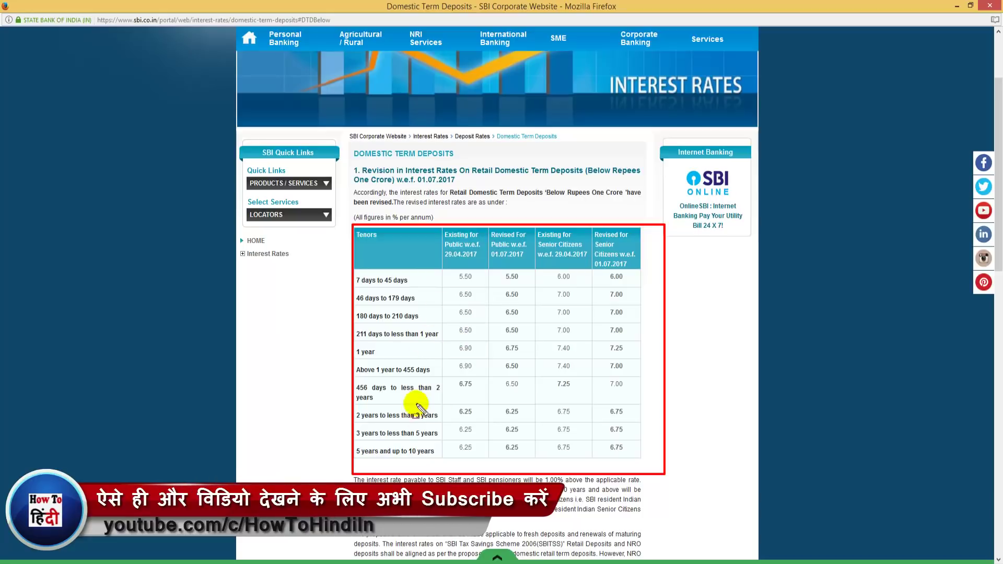
scroll(472, 368, down, 9)
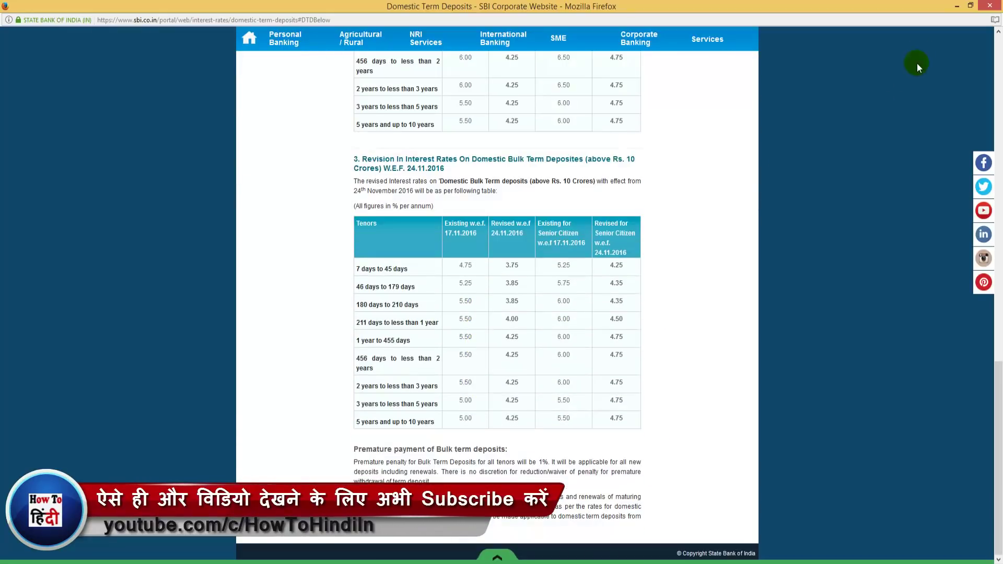
click(989, 5)
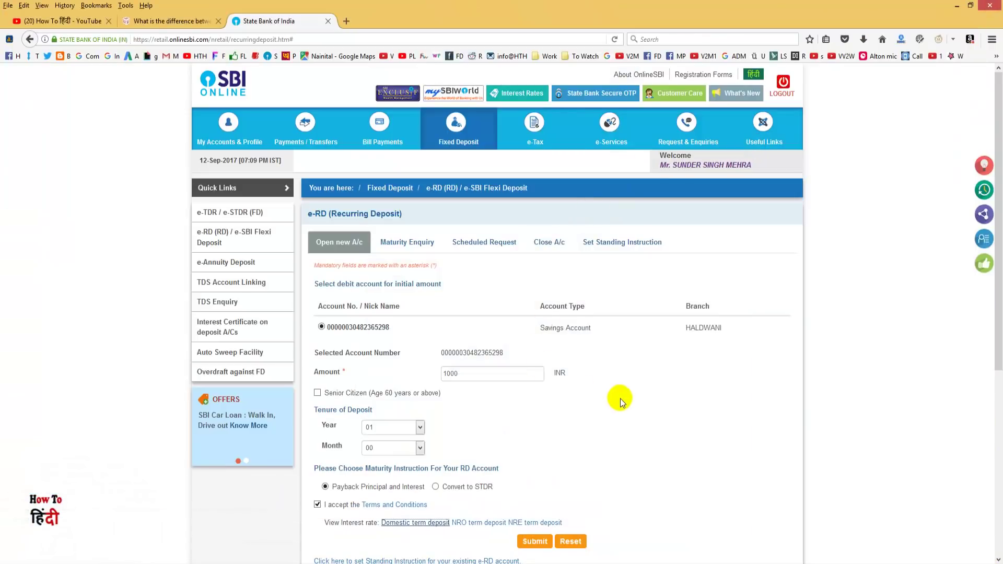
Submit the recurring deposit form and check the debit account and installment amount among the details for verification
scroll(618, 399, down, 2)
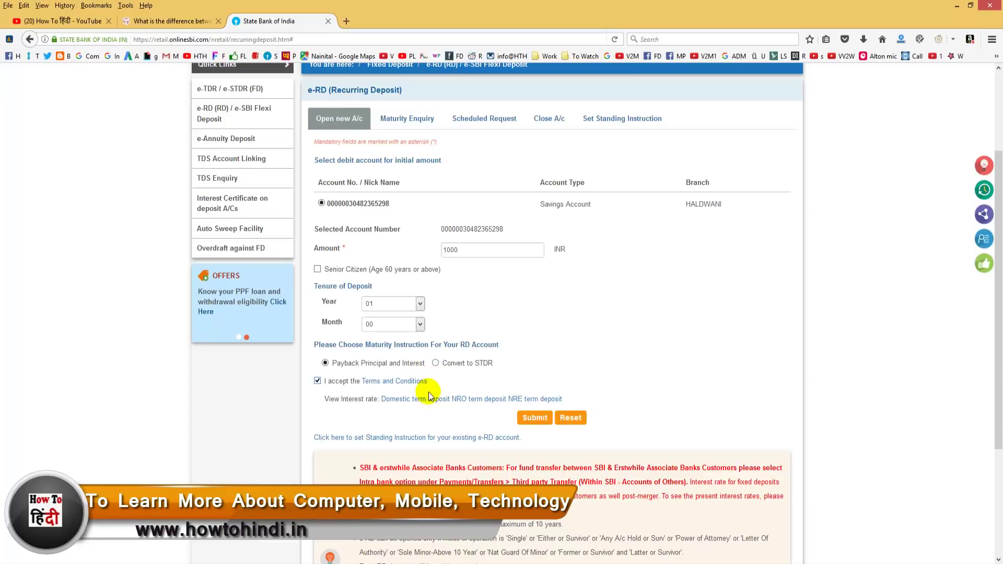
click(535, 418)
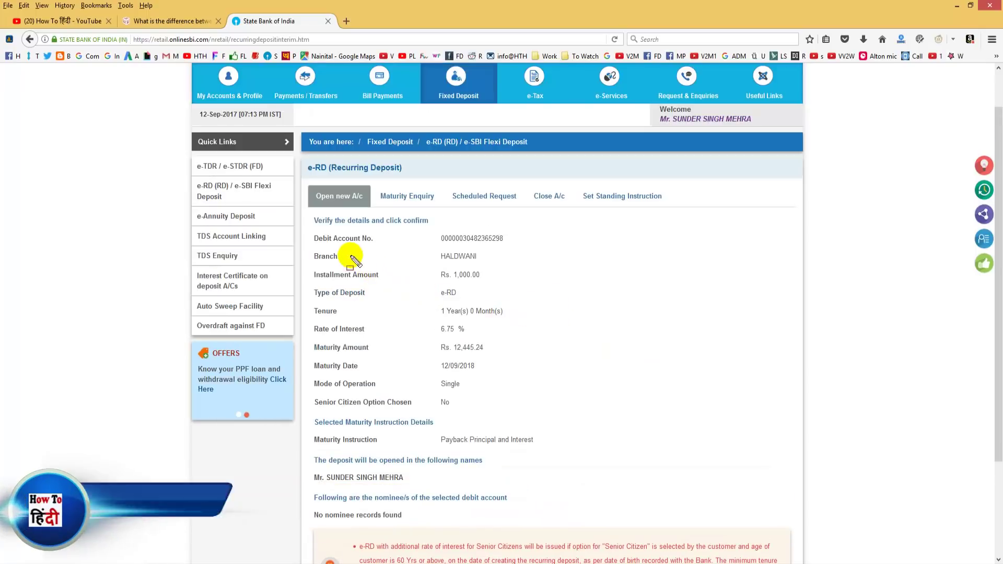
mouse_move(311, 231)
mouse_down()
mouse_move(546, 269)
mouse_move(559, 264)
mouse_move(549, 245)
mouse_up()
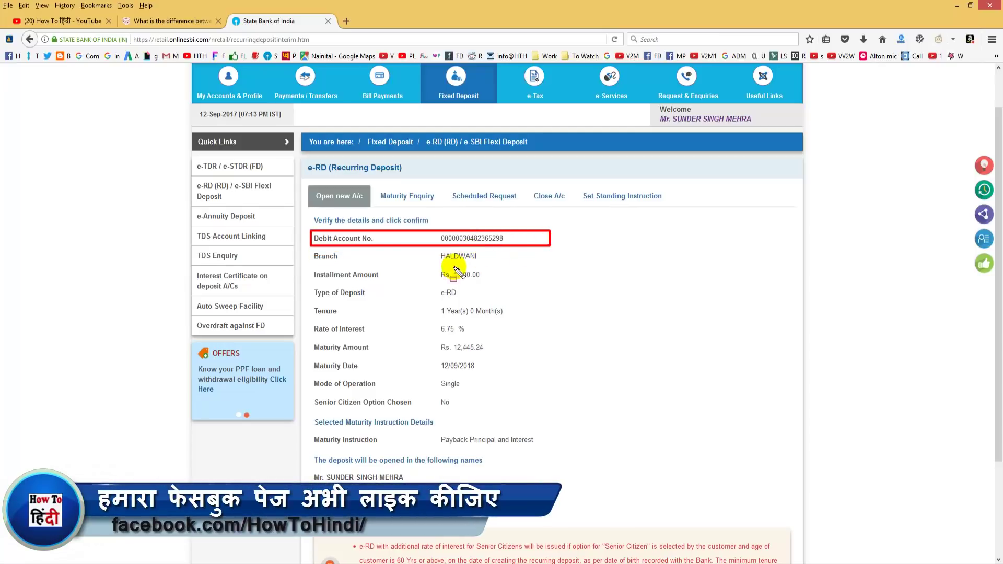
drag(482, 275, 522, 274)
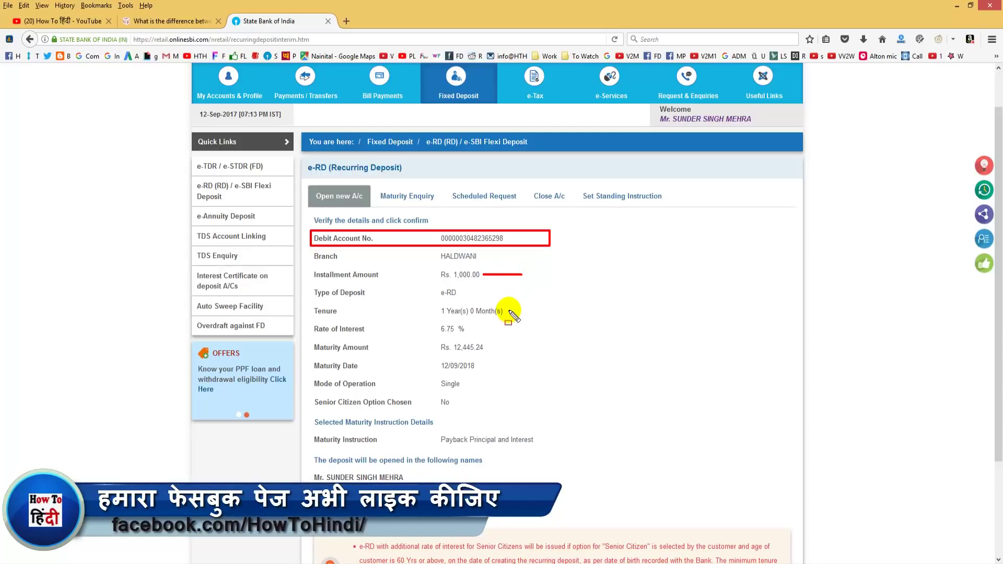
Check the tenure, interest rate, maturity amount, maturity date and senior citizen option, and confirm opening the recurring deposit account
drag(508, 309, 566, 310)
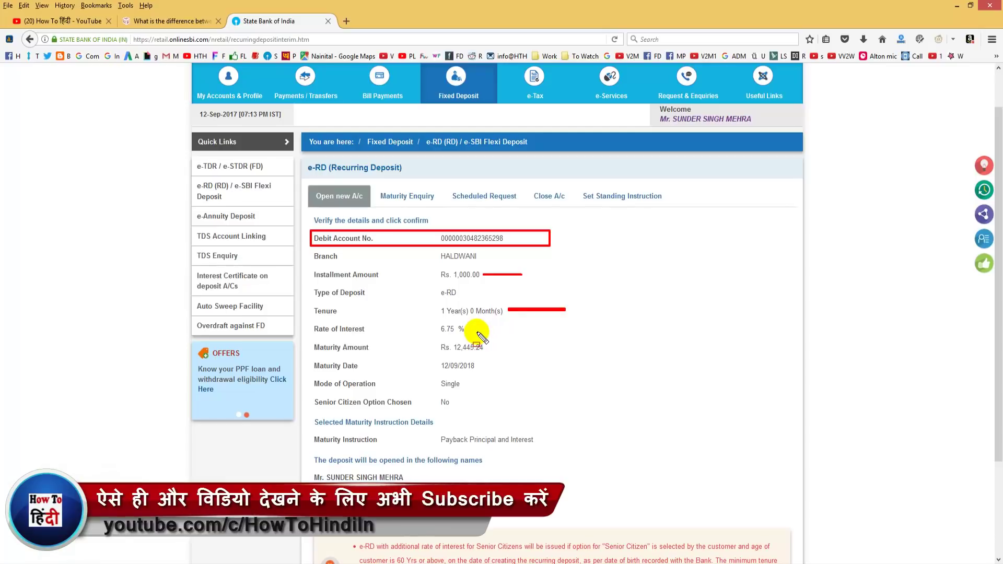
drag(473, 329, 493, 329)
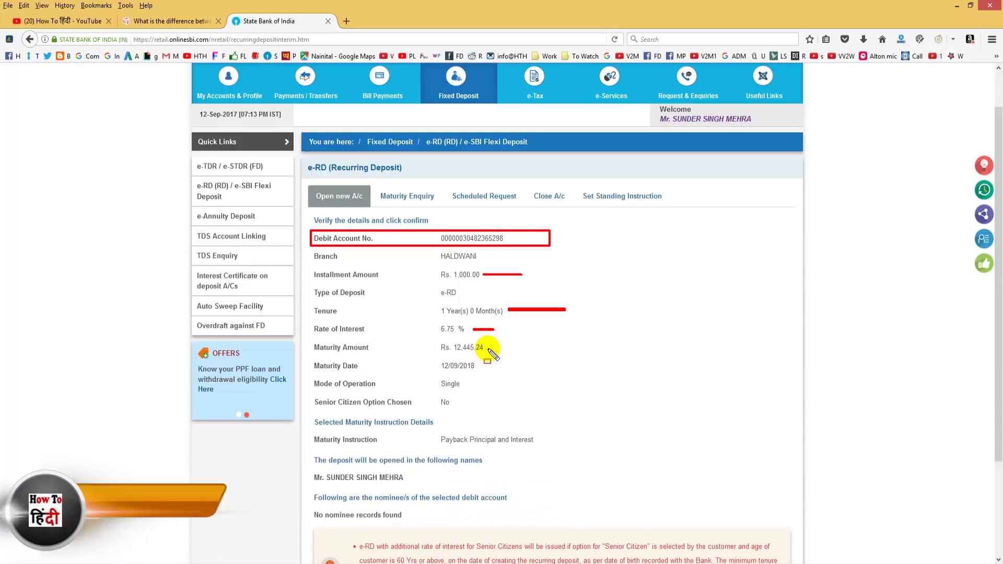
drag(499, 347, 514, 348)
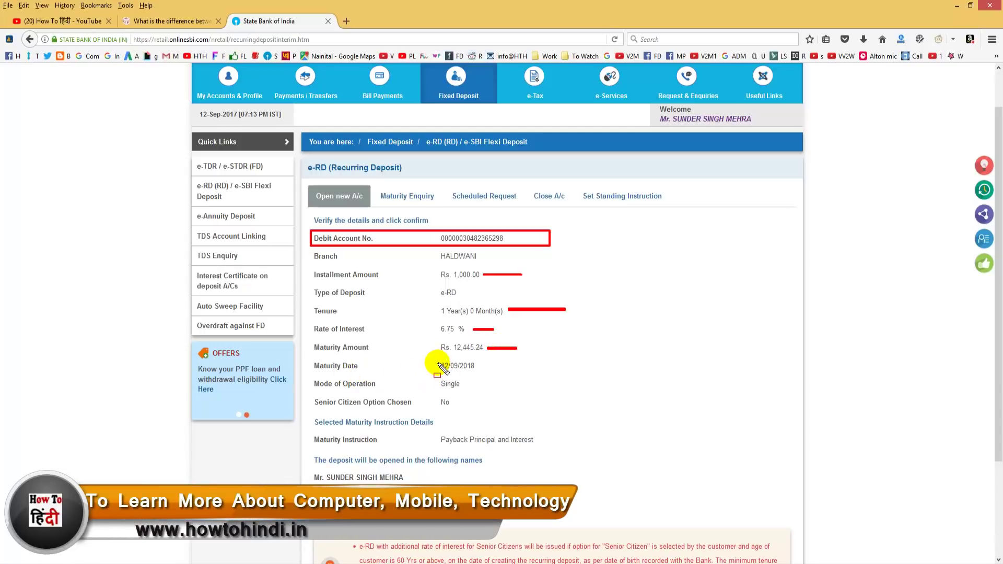
drag(438, 360, 487, 371)
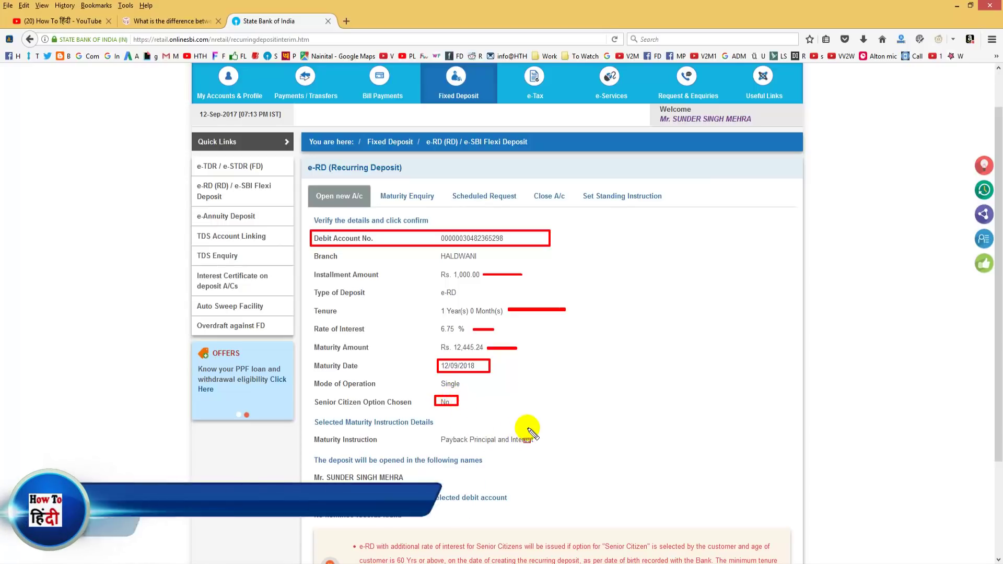
key(Escape)
scroll(541, 422, down, 3)
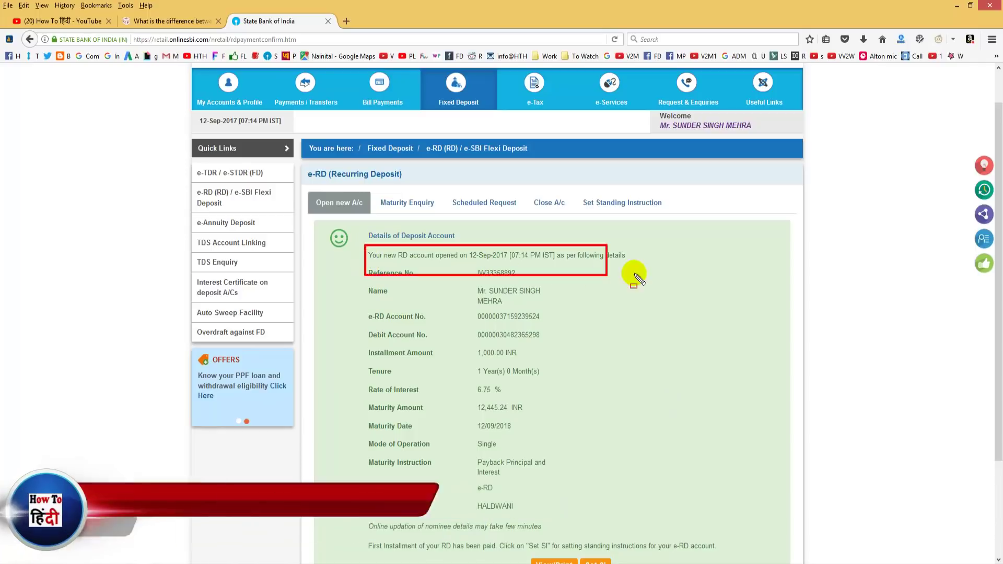
Request a standing instruction for the newly opened e-RD account and accept the notice about keeping sufficient balance
scroll(664, 365, down, 2)
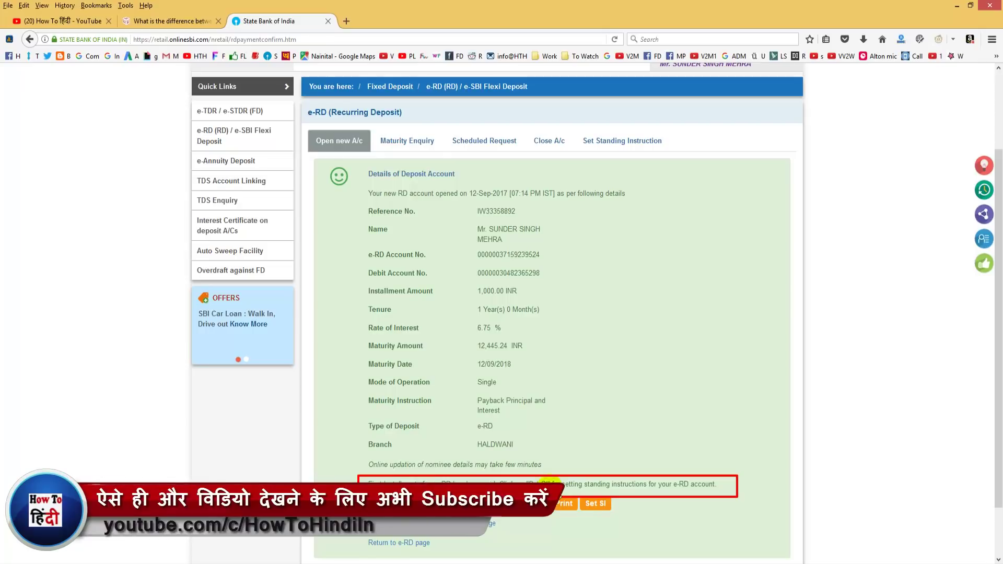
click(595, 504)
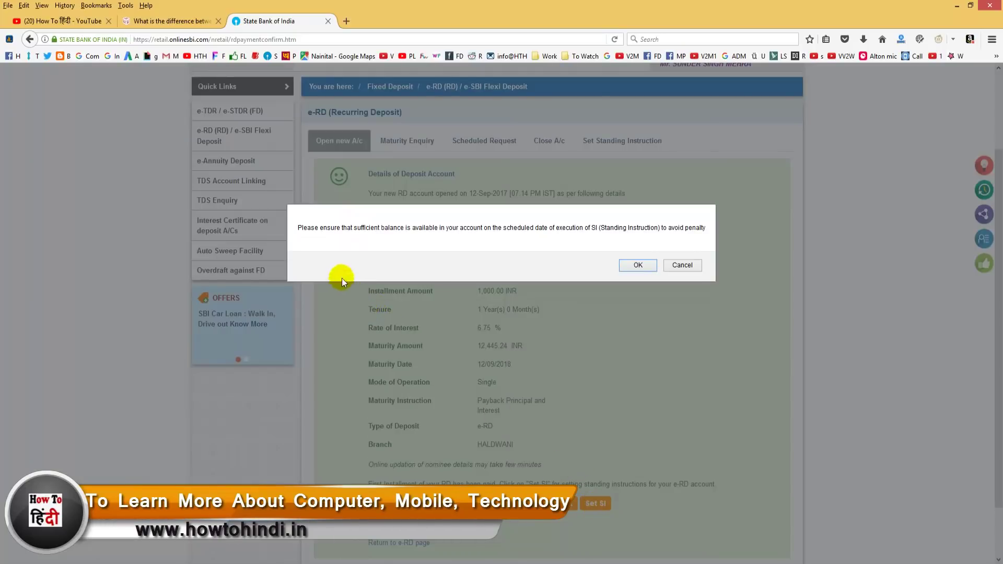
mouse_move(295, 220)
mouse_down()
mouse_move(455, 249)
mouse_move(650, 258)
mouse_move(712, 246)
mouse_up()
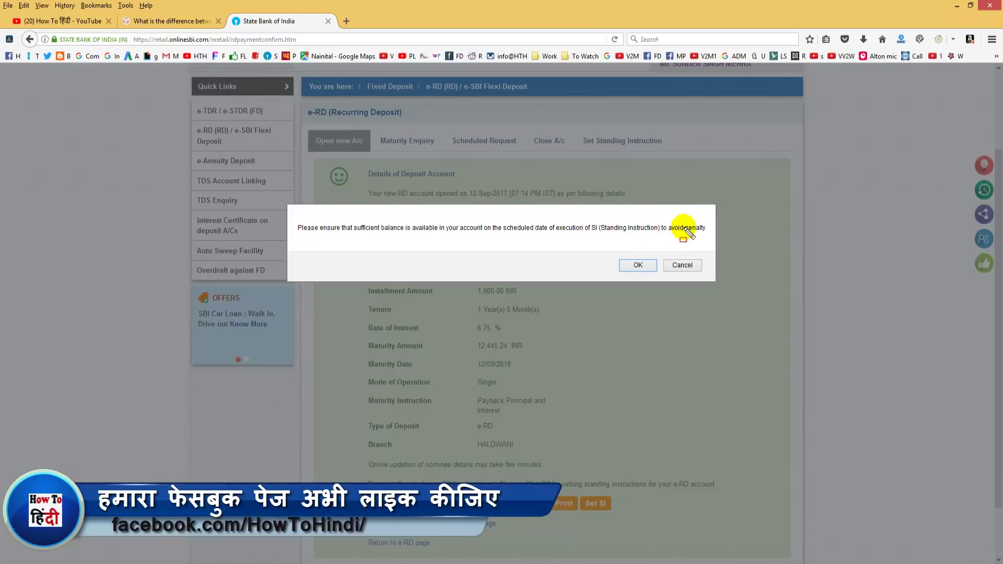
drag(684, 221, 711, 237)
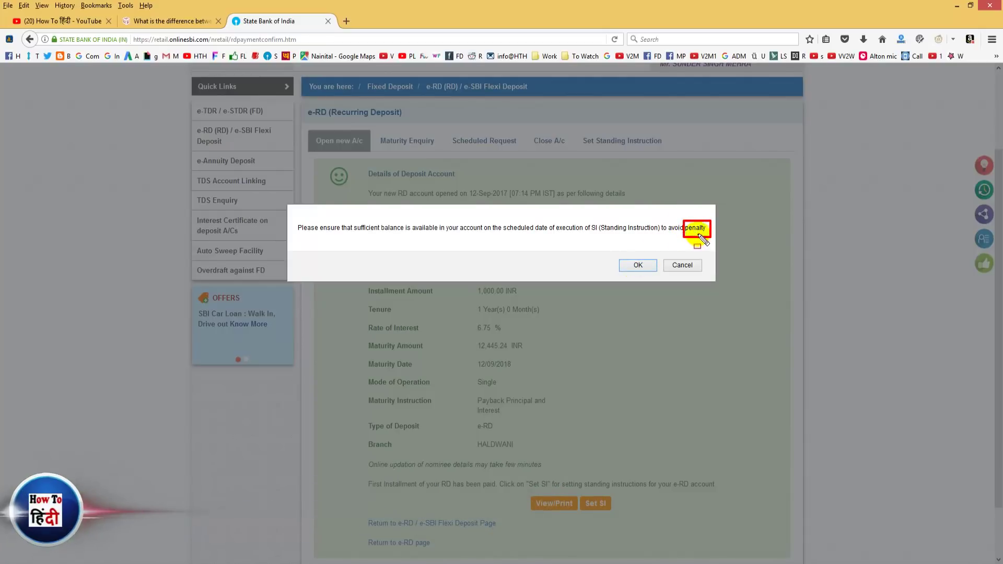
click(639, 264)
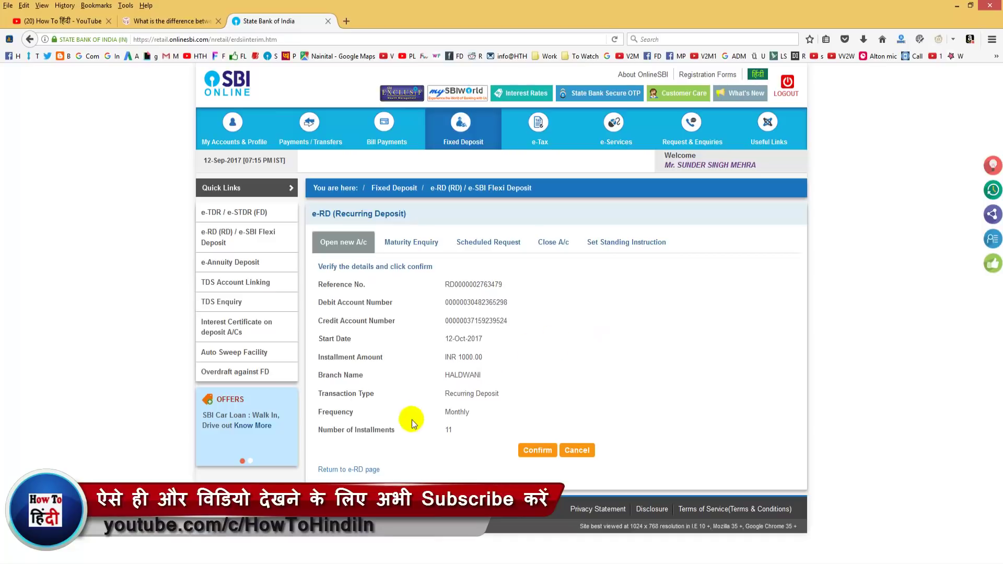
Check the number of installments in the standing instruction details and confirm the monthly instruction
drag(315, 424, 382, 439)
drag(447, 444, 475, 443)
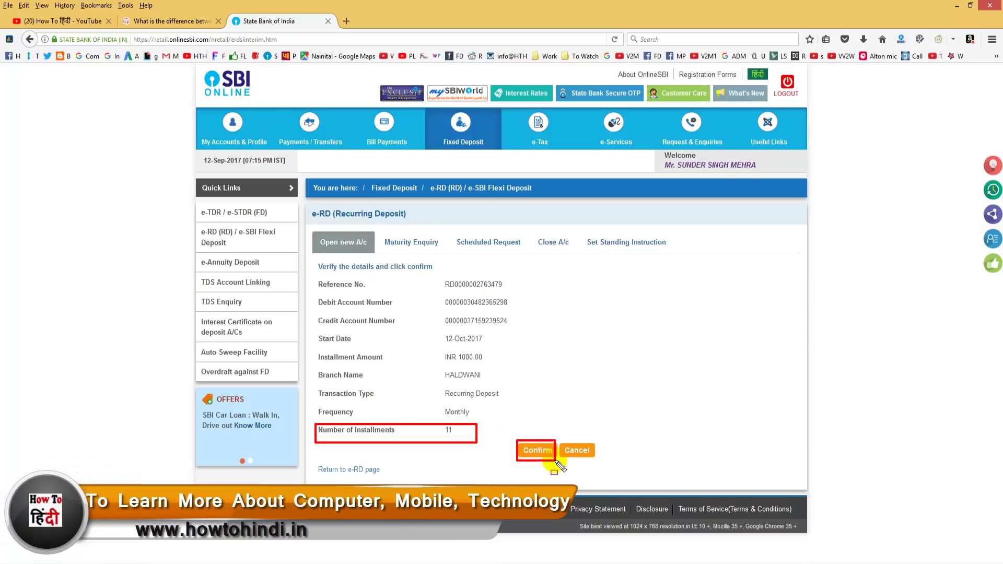
click(536, 452)
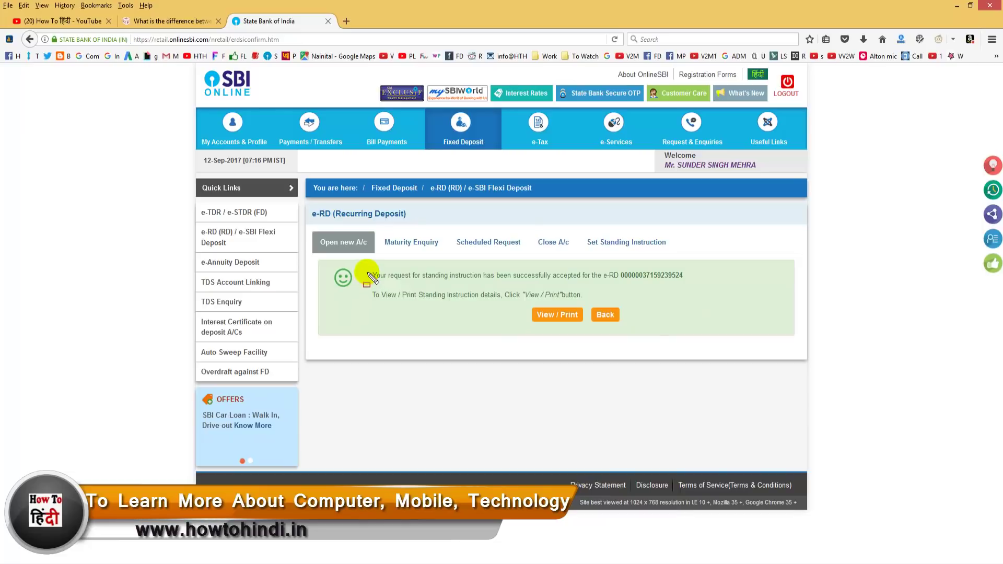
Open the printable standing instruction details in a maximized window and review the schedule of pending installments
mouse_move(369, 268)
mouse_down()
mouse_move(458, 285)
mouse_move(709, 286)
mouse_up()
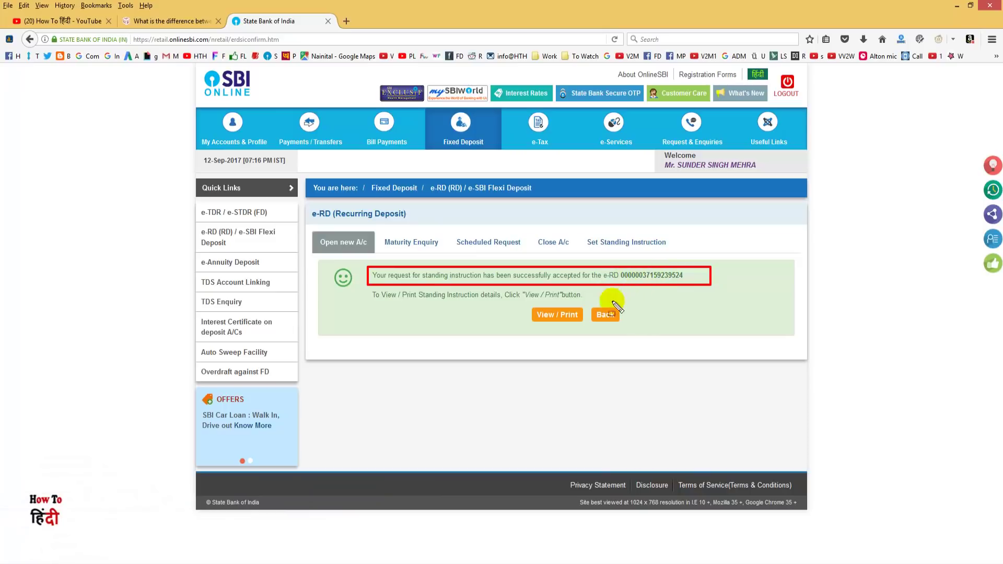
drag(578, 325, 571, 323)
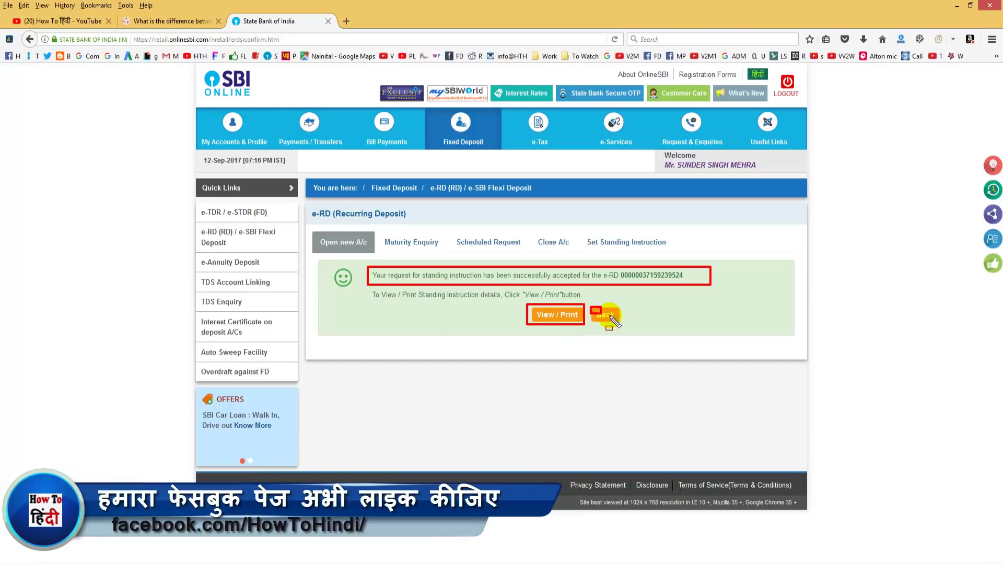
key(Escape)
click(562, 316)
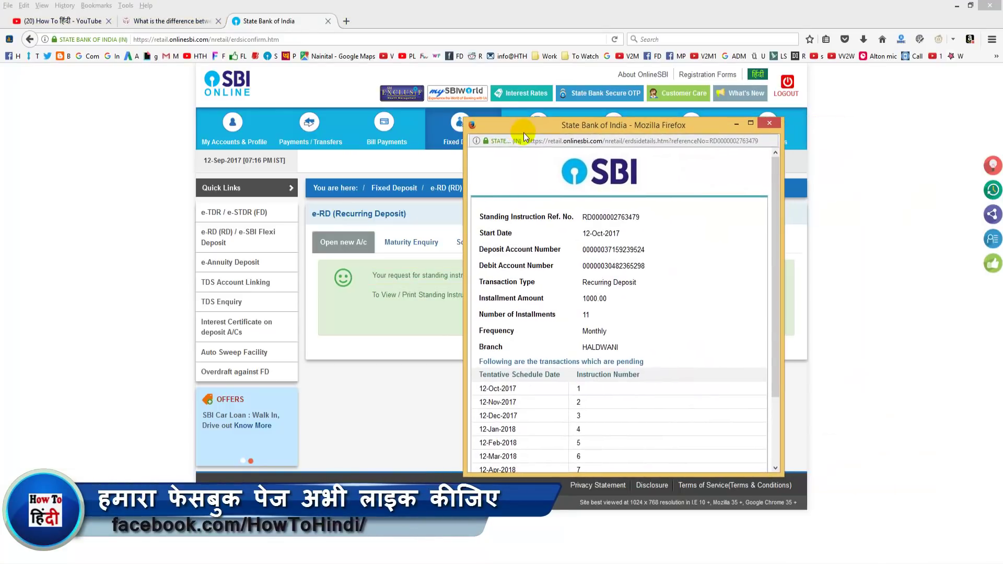
double_click(527, 131)
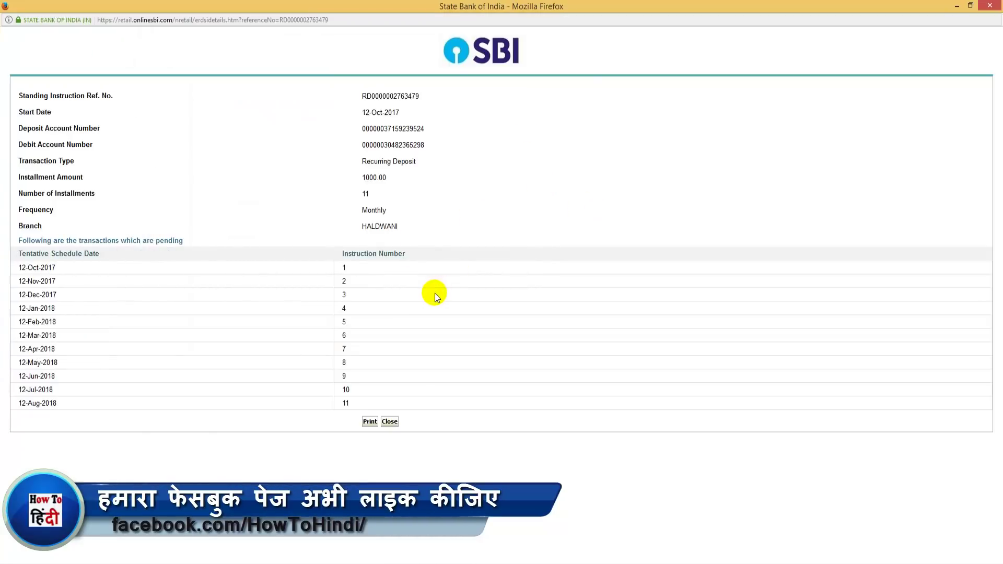
key(ctrl+2)
mouse_move(8, 72)
mouse_down()
mouse_move(135, 195)
mouse_move(392, 354)
mouse_move(634, 448)
mouse_up()
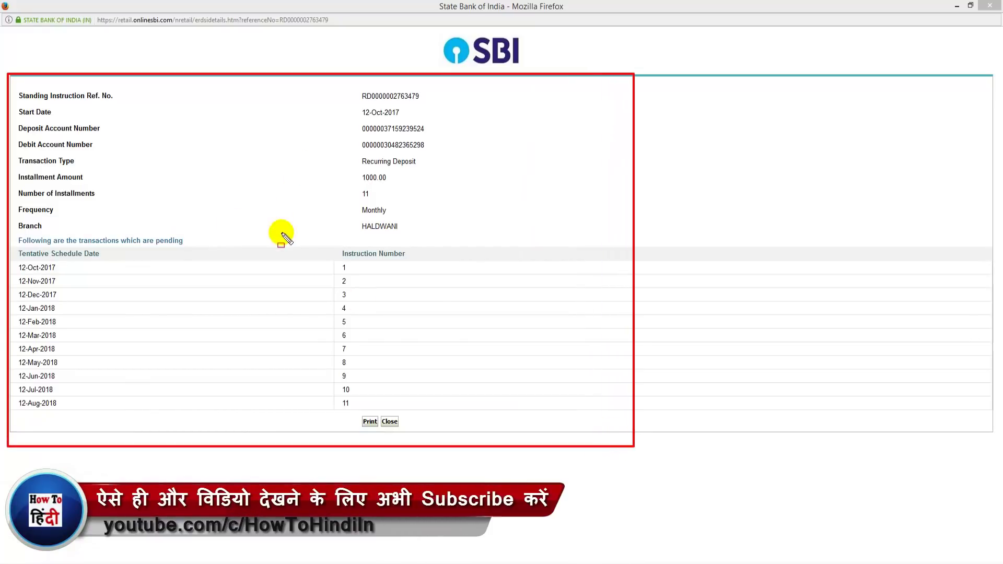